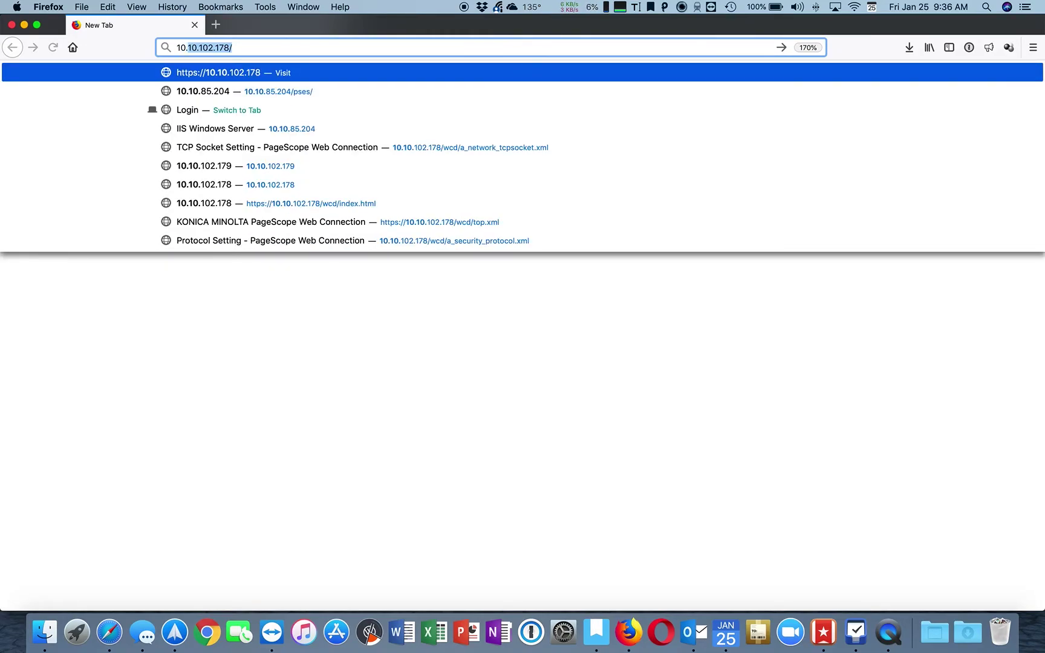
Step: Enter the server address in Firefox's address bar; it autocompletes to 10.10.102.178
{"action": "type", "text": "10"}
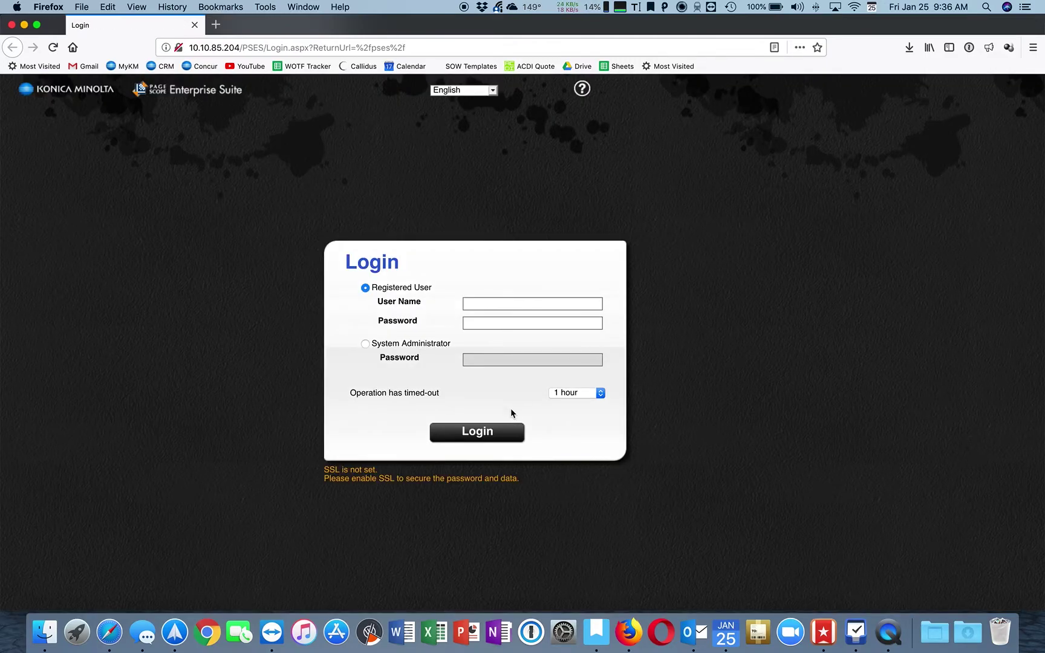
Step: Log in as System Administrator with the admin password, declining to save the login
{"action": "left_click", "coordinate": [430, 343]}
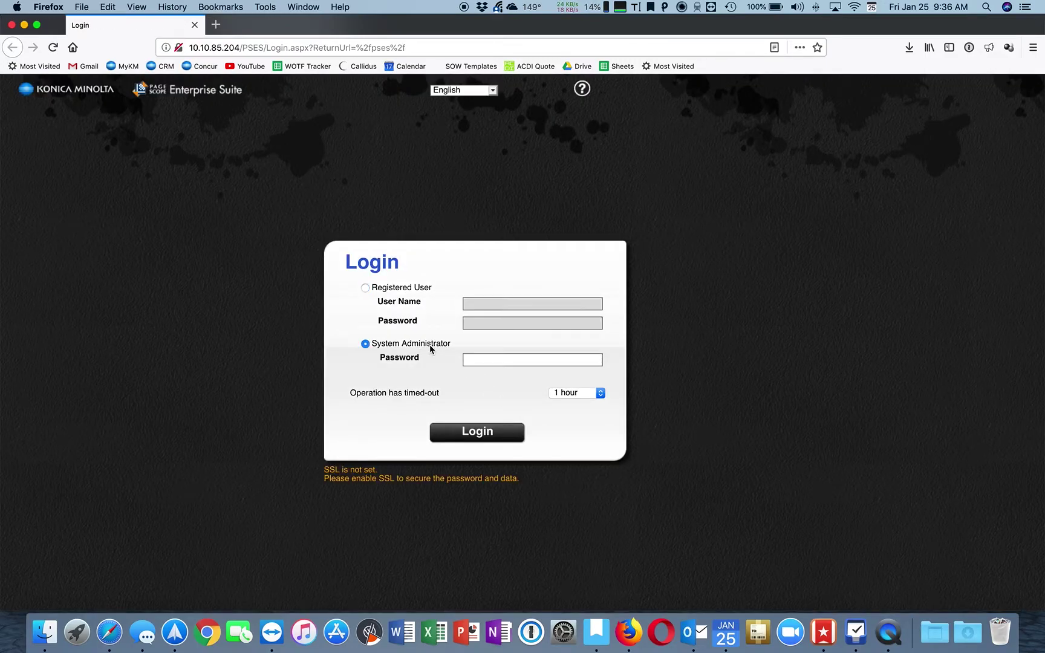
{"action": "left_click", "coordinate": [474, 356]}
{"action": "type", "text": "•••••"}
{"action": "key", "text": "Return"}
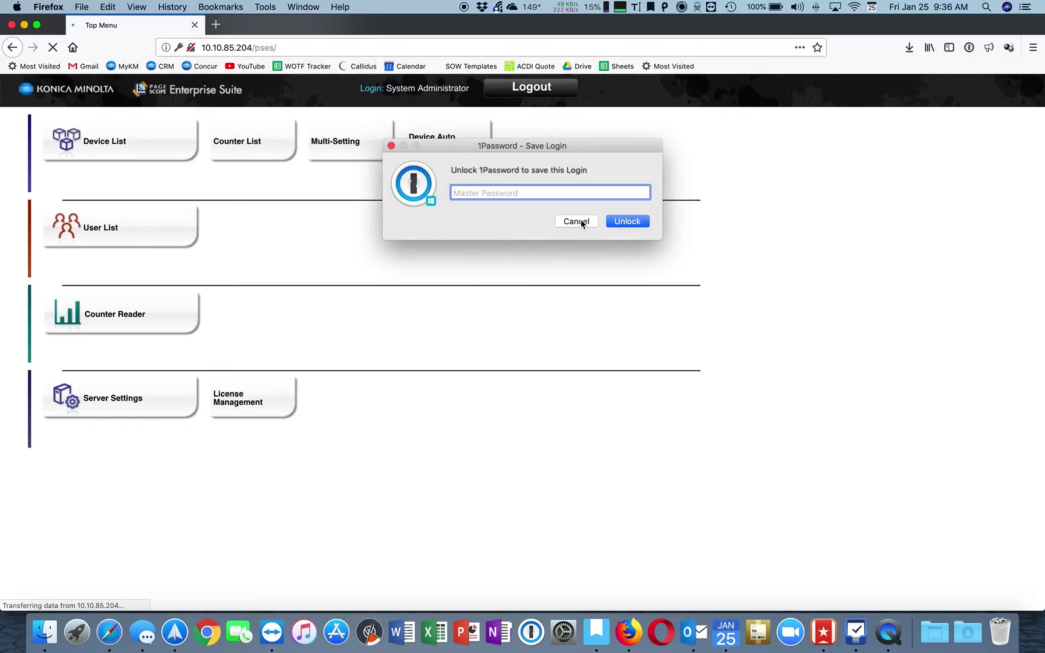
{"action": "left_click", "coordinate": [580, 222]}
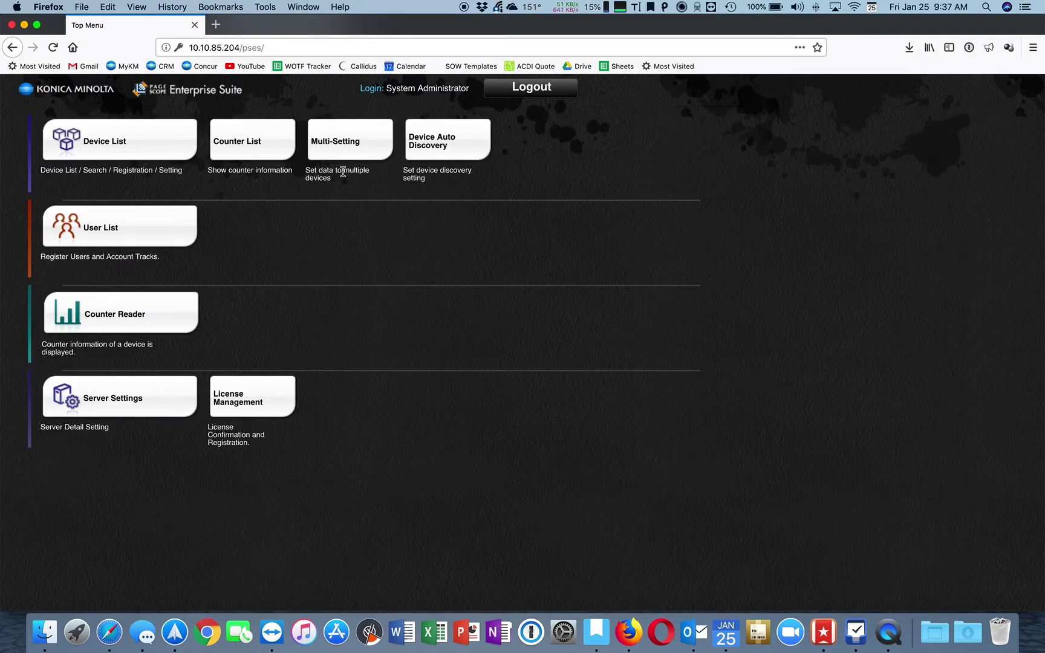
Step: Open the Device List, zoom the page to 120%, and go to Device Group Settings
{"action": "left_click", "coordinate": [139, 144]}
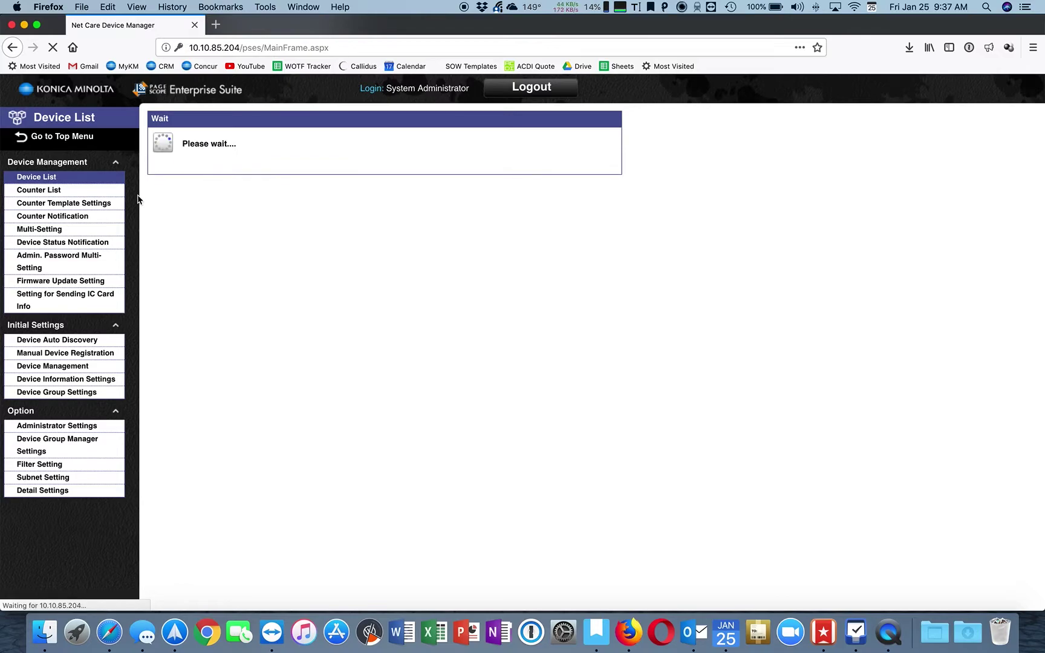
{"action": "key", "text": "super+equal"}
{"action": "key", "text": "super+equal"}
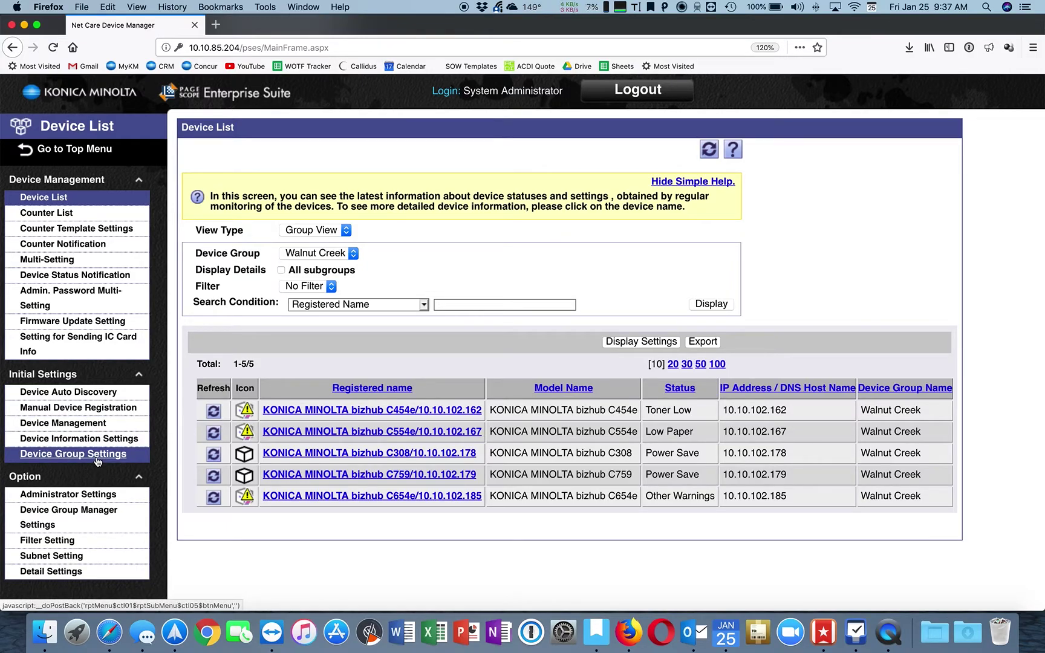
{"action": "left_click", "coordinate": [97, 462]}
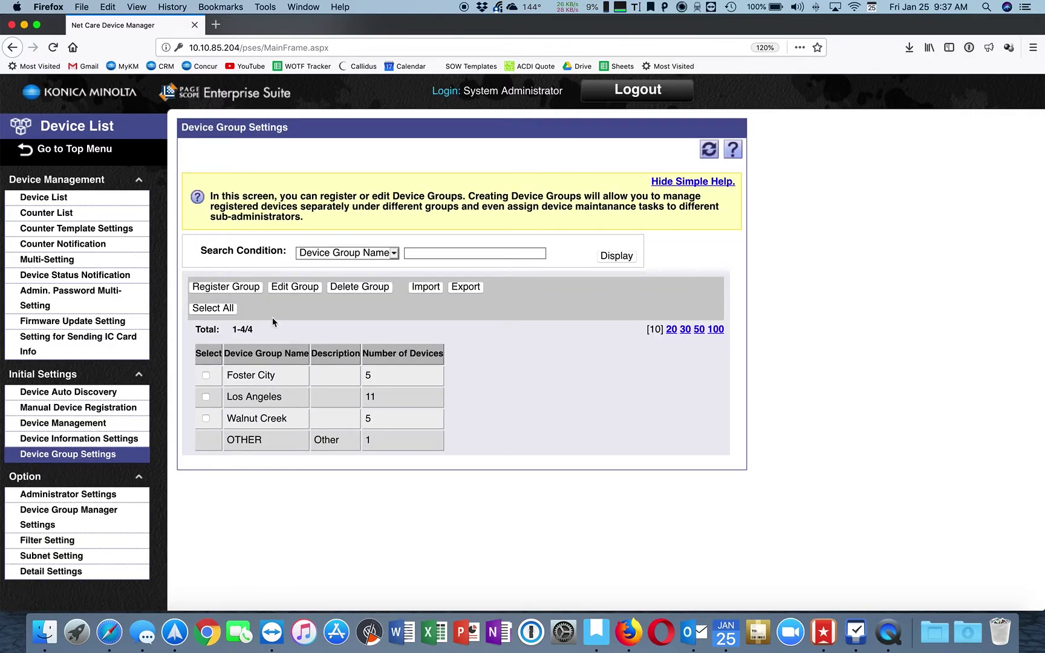
Step: Register a new device group named 'San Francisco' and apply it
{"action": "left_click", "coordinate": [230, 289]}
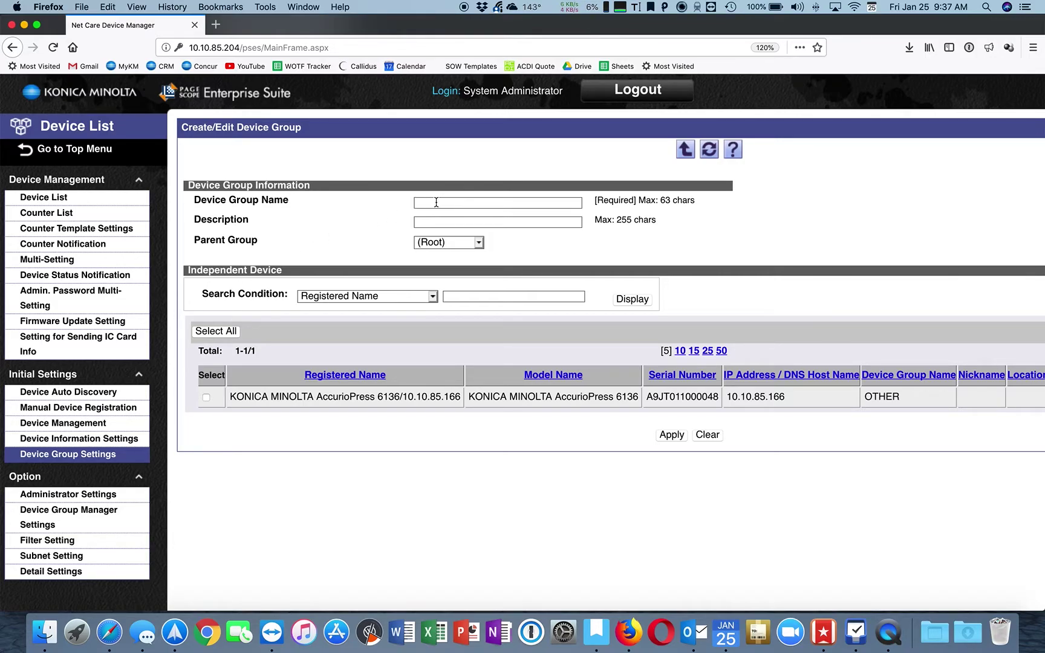
{"action": "left_click", "coordinate": [436, 202]}
{"action": "type", "text": "San Francisco"}
{"action": "left_click", "coordinate": [668, 437]}
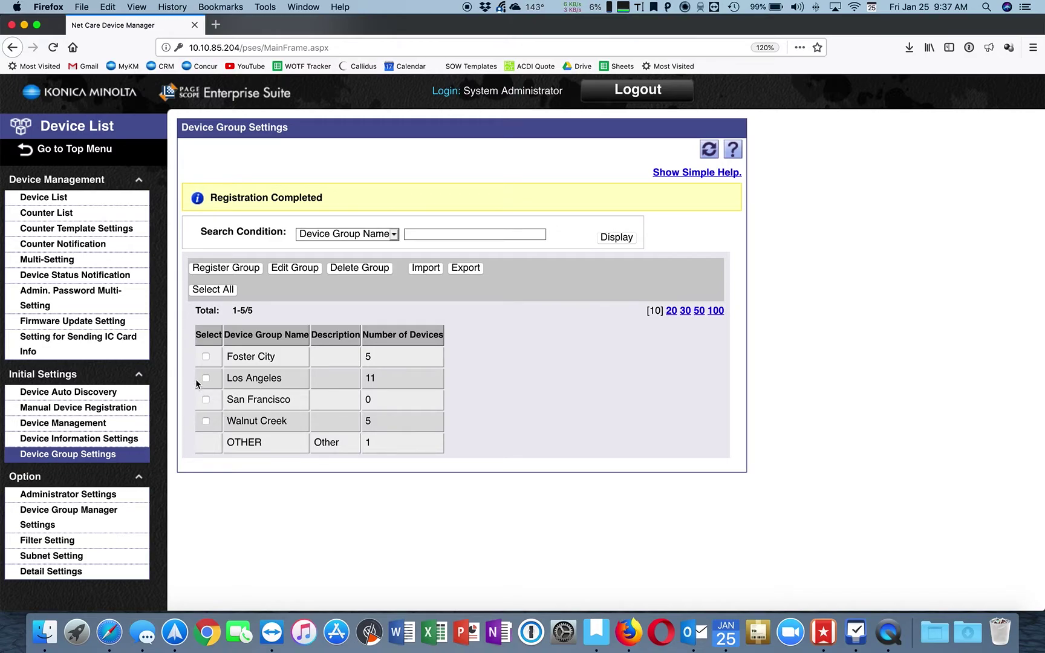
Step: Open Device Auto Discovery and scroll down to the SNMP Unicast Discovery ranges
{"action": "left_click", "coordinate": [77, 397]}
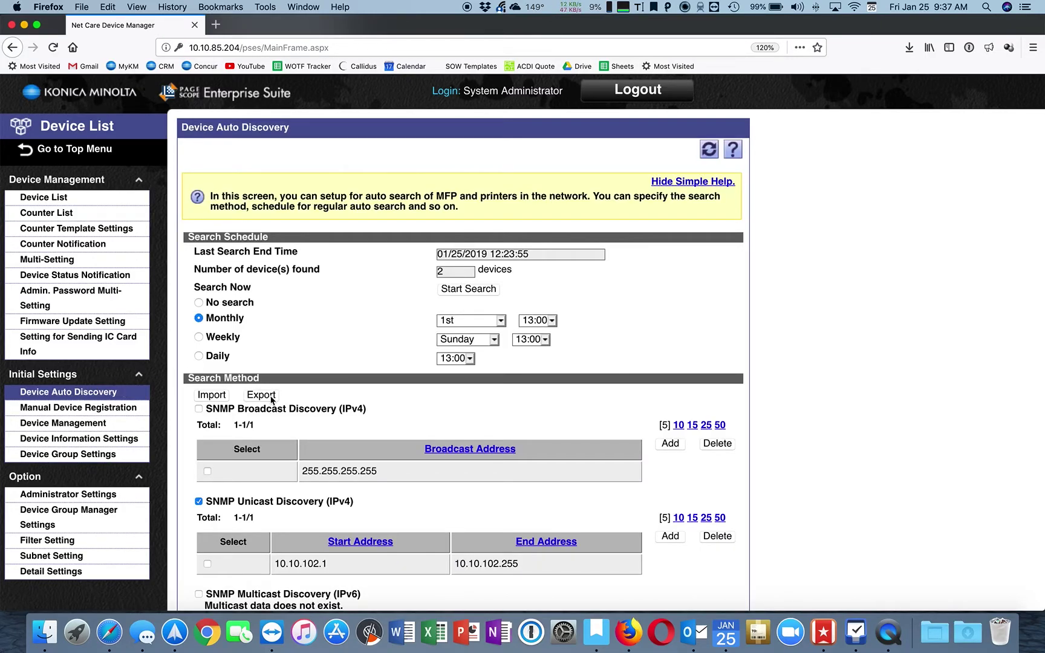
{"action": "scroll", "coordinate": [271, 399], "scroll_direction": "down", "scroll_amount": 1}
{"action": "scroll", "coordinate": [271, 399], "scroll_direction": "down", "scroll_amount": 5}
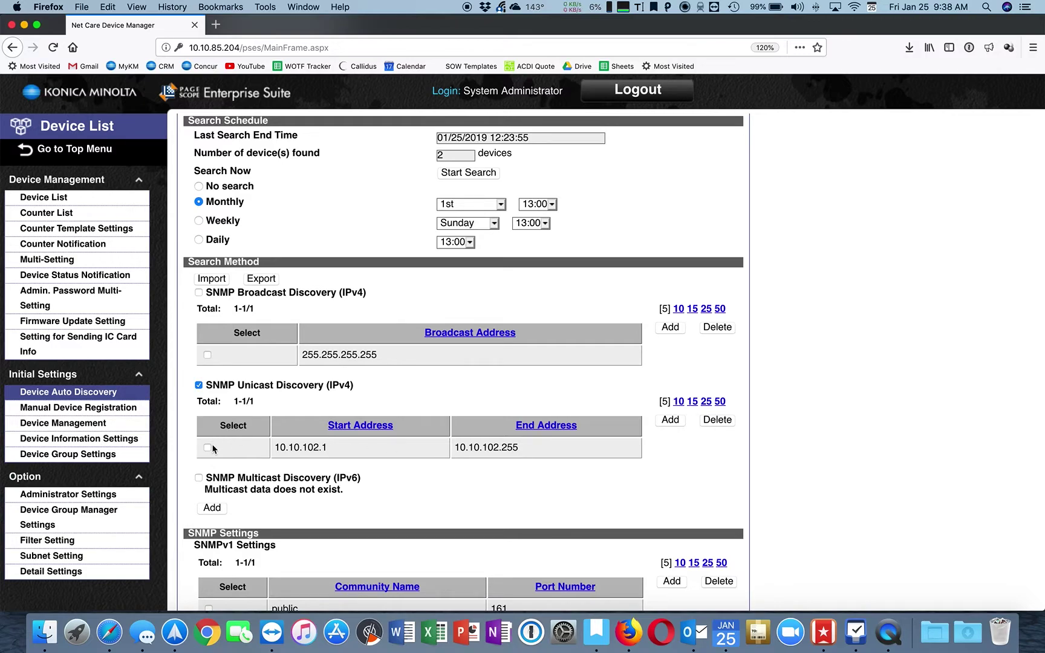
Step: Add a new unicast range with start address 10.10.93.0
{"action": "left_click", "coordinate": [669, 422]}
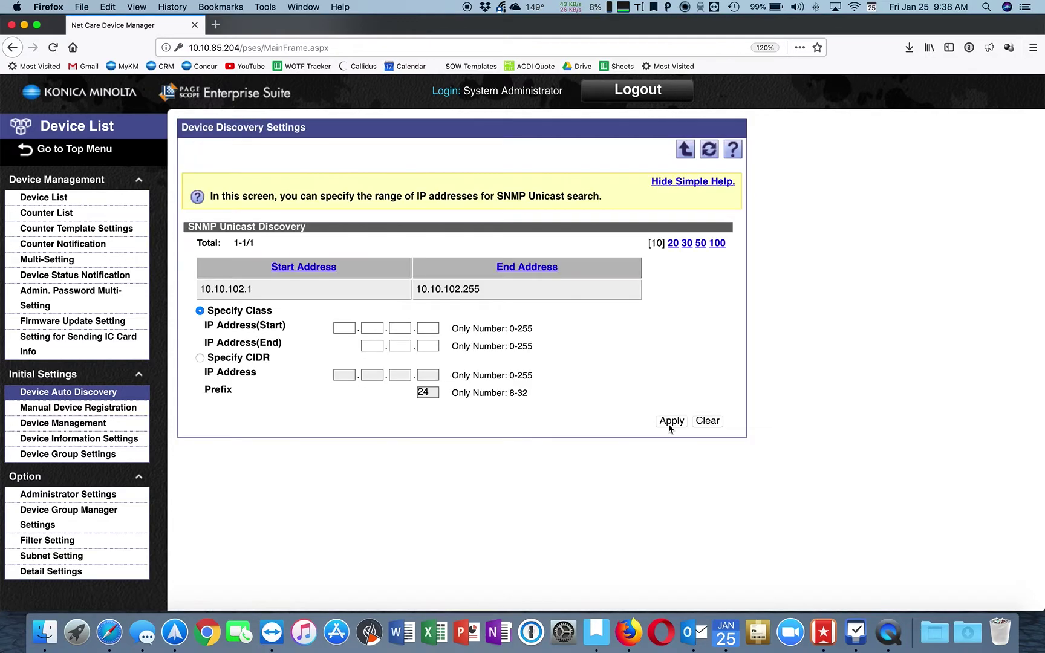
{"action": "left_click", "coordinate": [343, 328]}
{"action": "type", "text": "10"}
{"action": "key", "text": "Tab"}
{"action": "type", "text": "10"}
{"action": "key", "text": "Tab"}
{"action": "type", "text": "93"}
{"action": "key", "text": "Tab"}
{"action": "type", "text": "0"}
Step: Set the range's end address to 10.10.93.255
{"action": "key", "text": "Tab"}
{"action": "type", "text": "10.93"}
{"action": "key", "text": "Tab"}
{"action": "type", "text": "255"}
Step: Apply the 10.10.93.0–10.10.93.255 range, tick its row, and save the discovery settings
{"action": "left_click", "coordinate": [667, 421]}
{"action": "scroll", "coordinate": [602, 425], "scroll_direction": "down", "scroll_amount": 5}
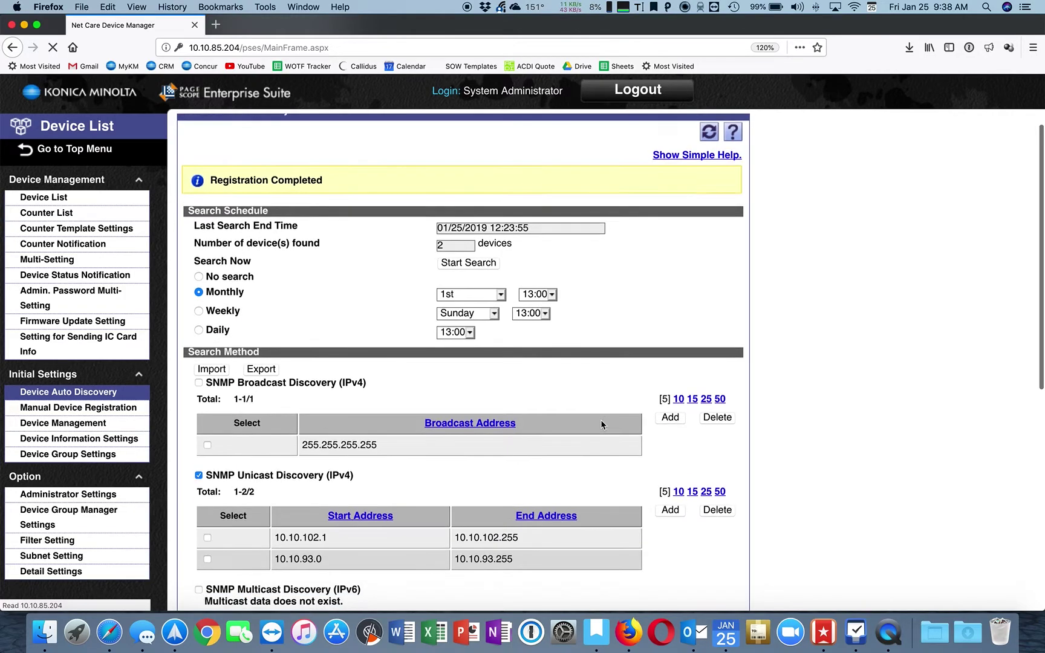
{"action": "scroll", "coordinate": [601, 424], "scroll_direction": "down", "scroll_amount": 1}
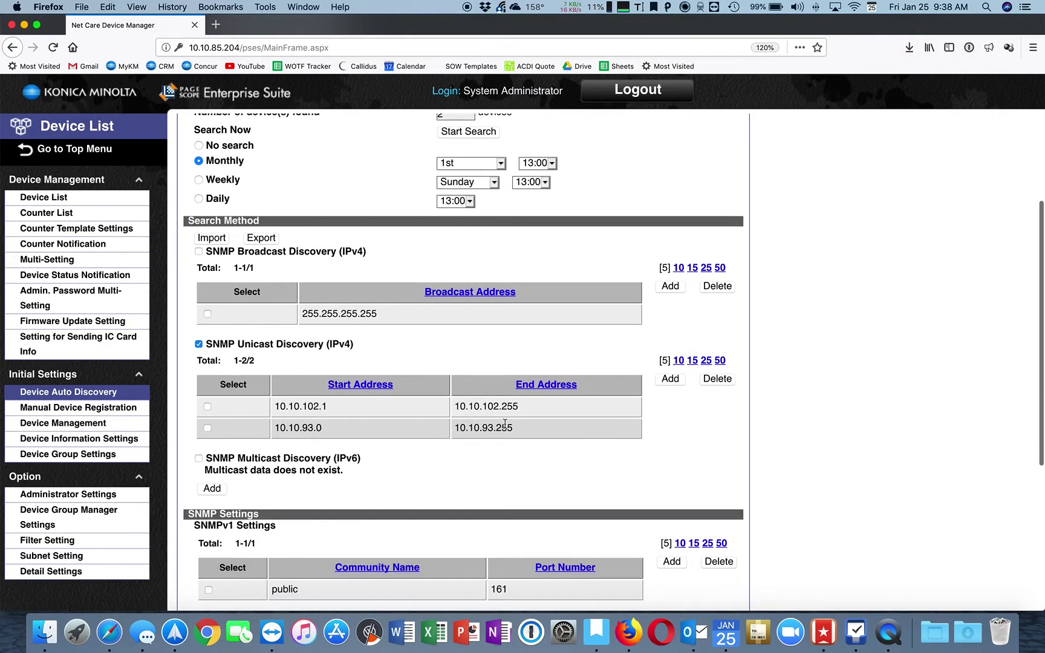
{"action": "left_click", "coordinate": [207, 428]}
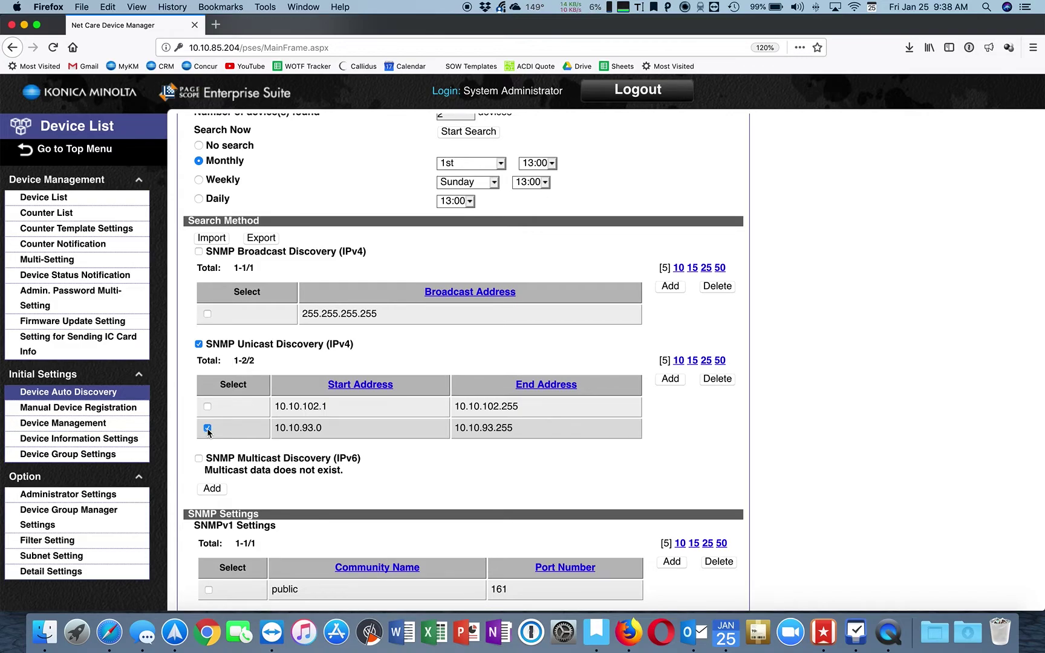
{"action": "scroll", "coordinate": [246, 432], "scroll_direction": "down", "scroll_amount": 10}
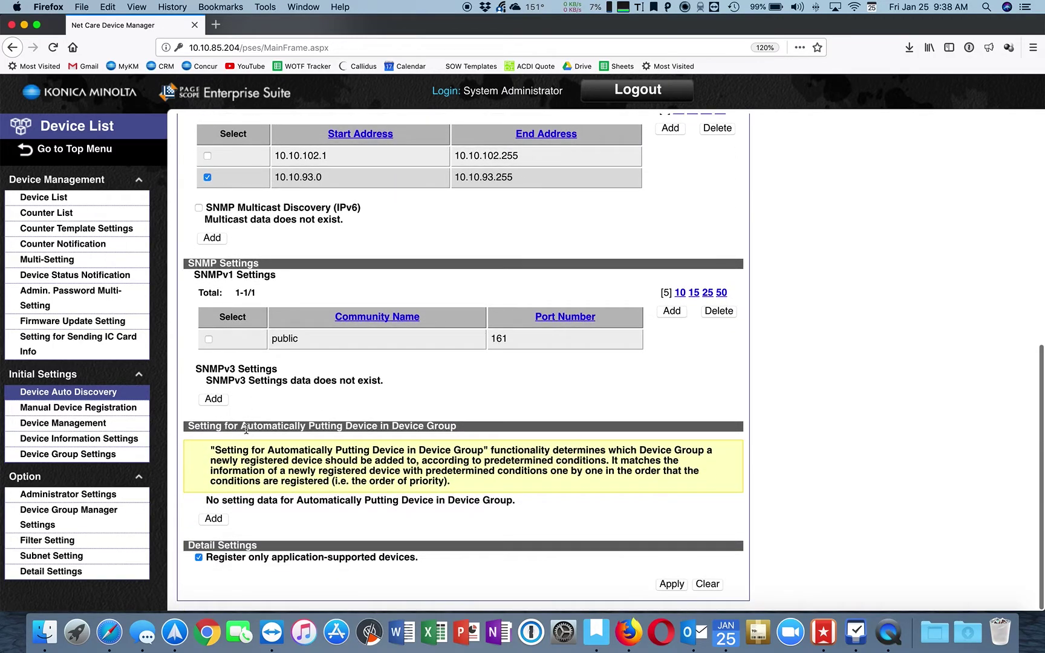
{"action": "left_click", "coordinate": [664, 585]}
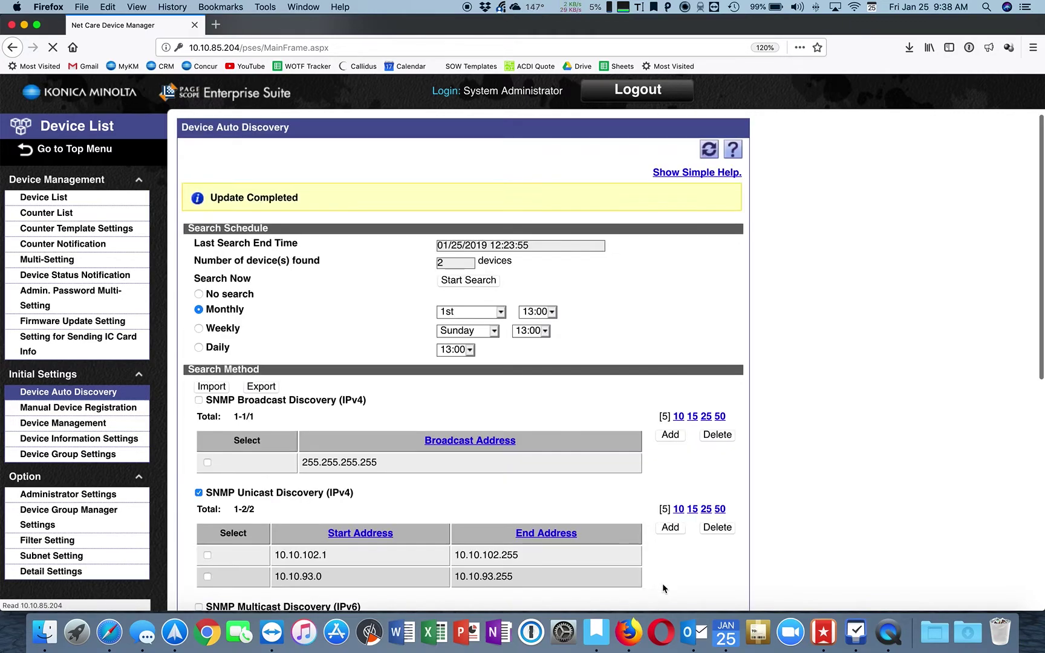
Step: Run a discovery search that finds 4 devices, then return to Device Group Settings
{"action": "left_click", "coordinate": [455, 286]}
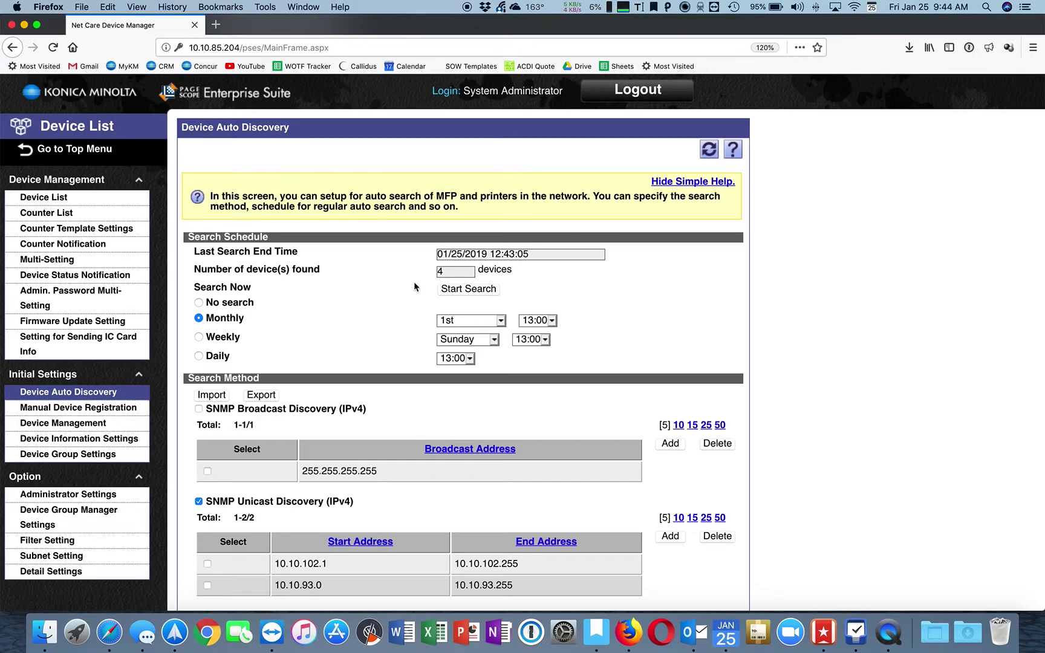
{"action": "left_click", "coordinate": [91, 460]}
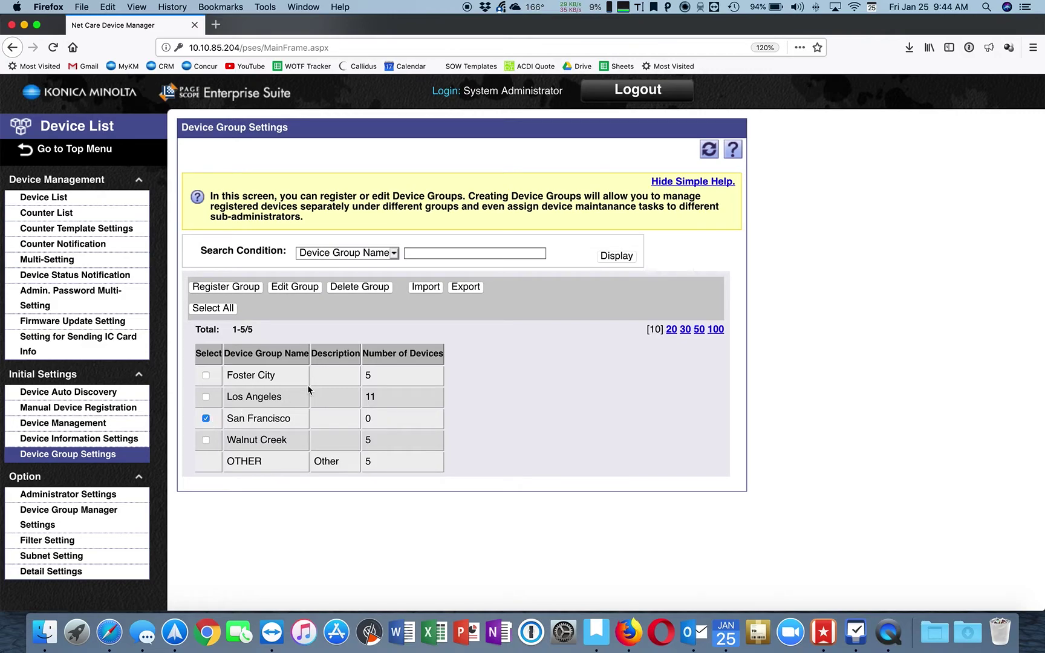
Step: Add printers 10.10.93.16, 10.10.93.50 and 10.10.93.160 to the San Francisco group
{"action": "left_click", "coordinate": [307, 289]}
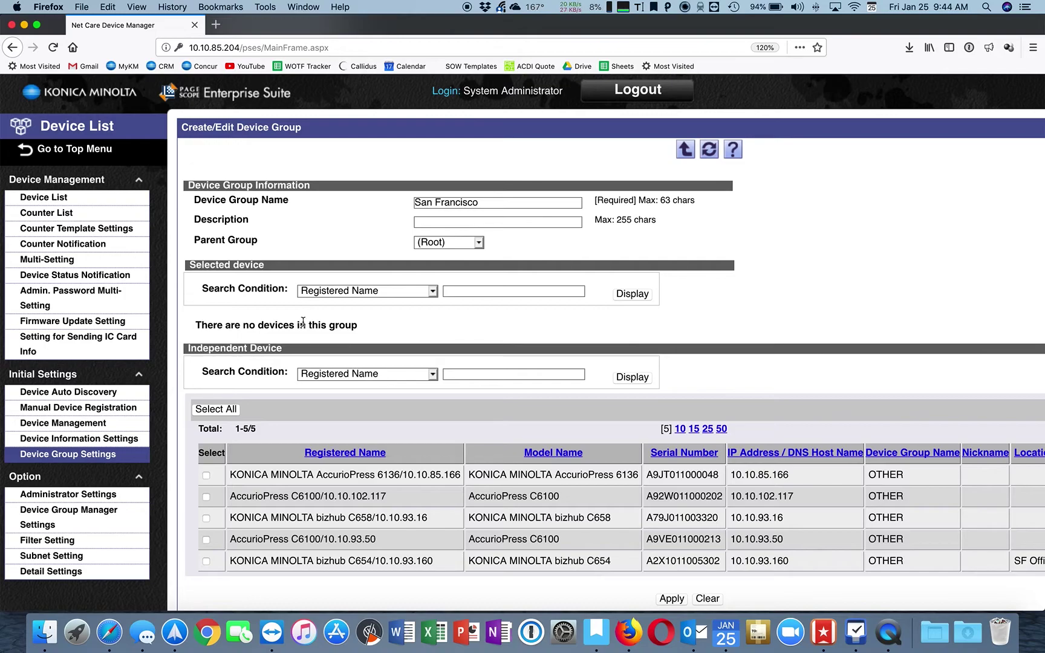
{"action": "scroll", "coordinate": [308, 311], "scroll_direction": "down", "scroll_amount": 1}
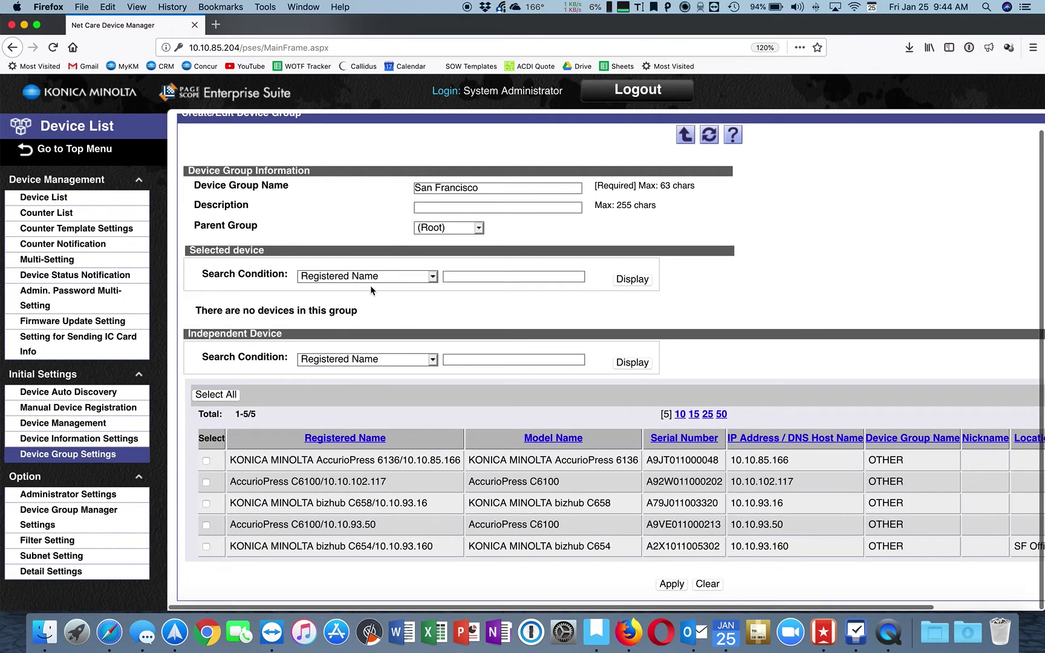
{"action": "left_click", "coordinate": [381, 280]}
{"action": "left_click", "coordinate": [381, 279]}
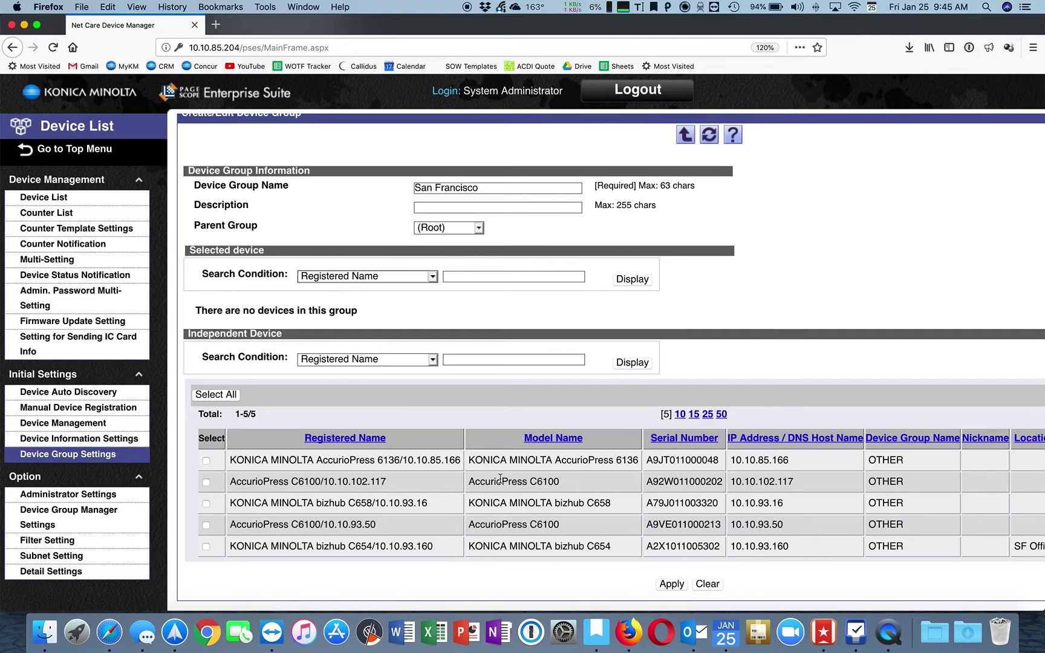
{"action": "left_click", "coordinate": [207, 504]}
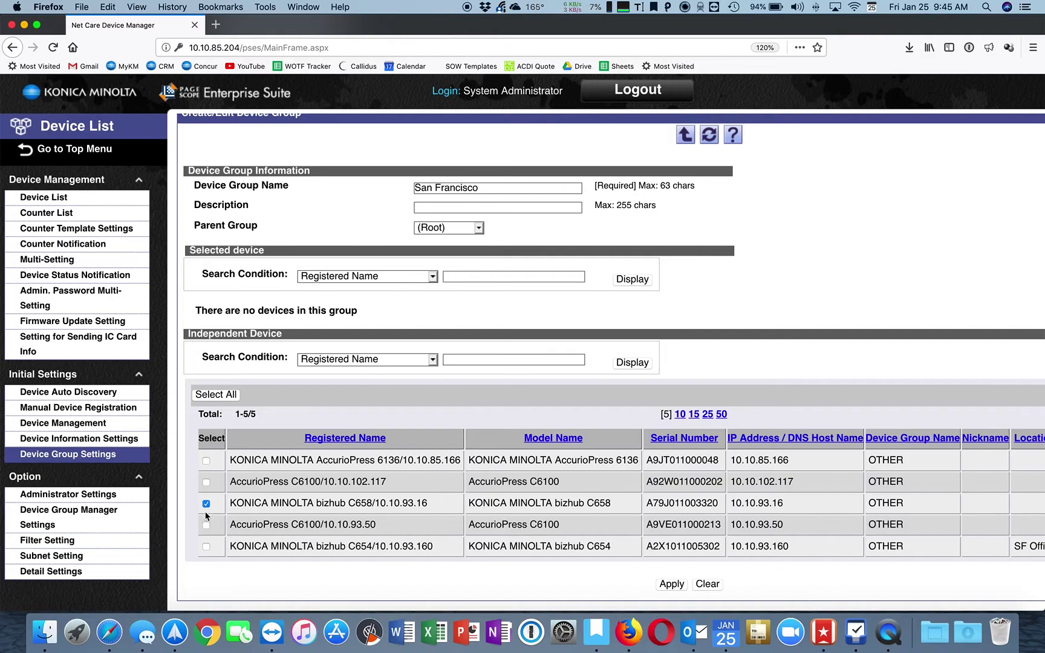
{"action": "left_click", "coordinate": [206, 526]}
{"action": "left_click", "coordinate": [672, 585]}
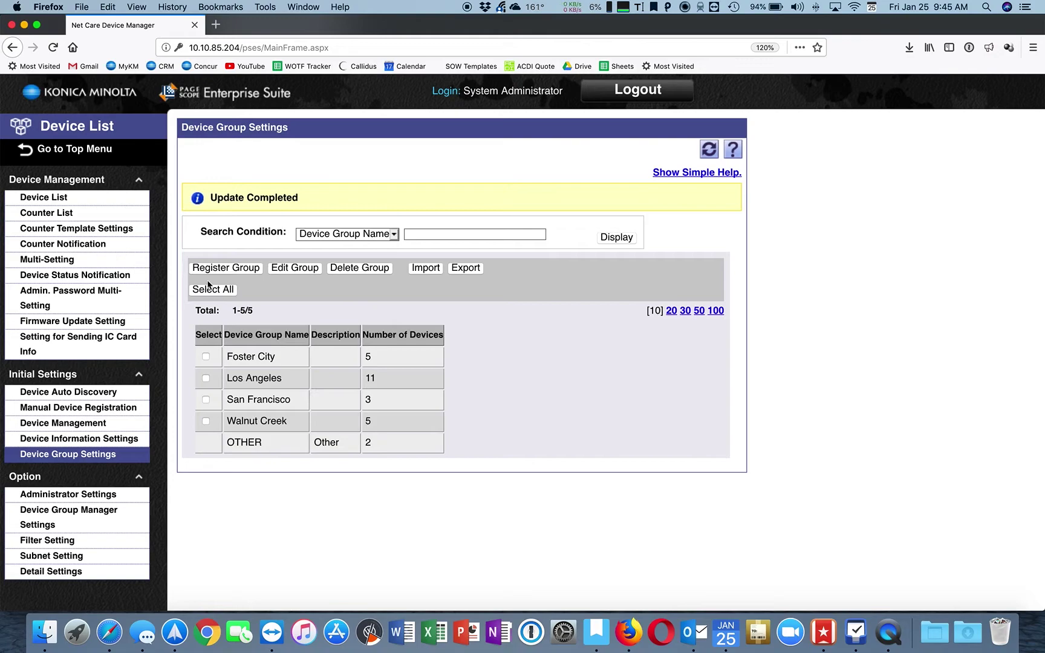
Step: Filter the Device List to the San Francisco group to display its three printers
{"action": "left_click", "coordinate": [47, 198]}
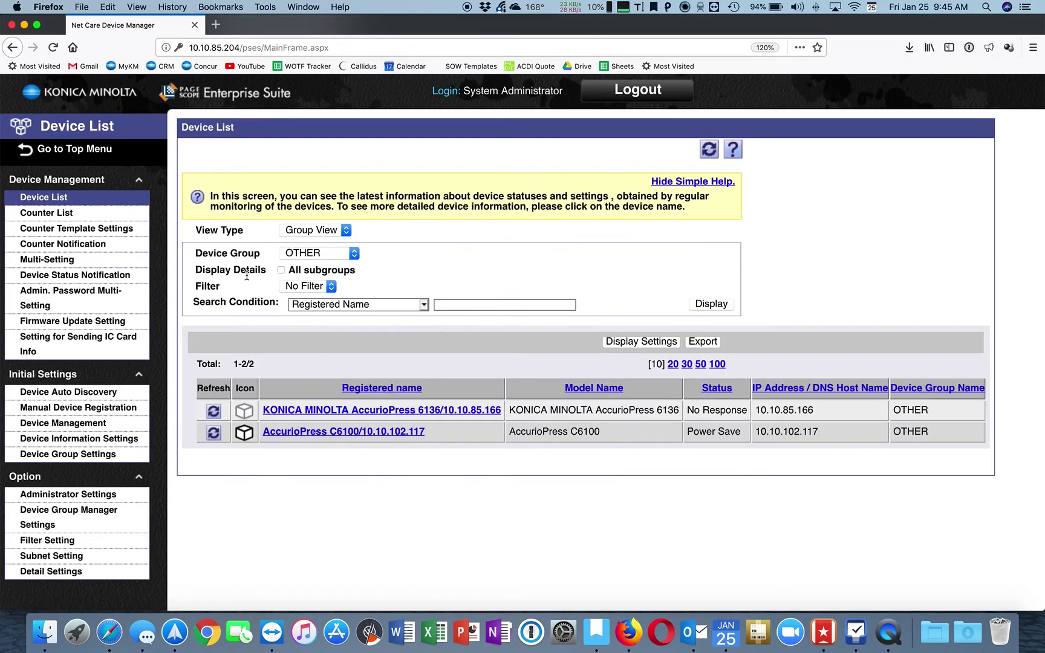
{"action": "left_click", "coordinate": [346, 255]}
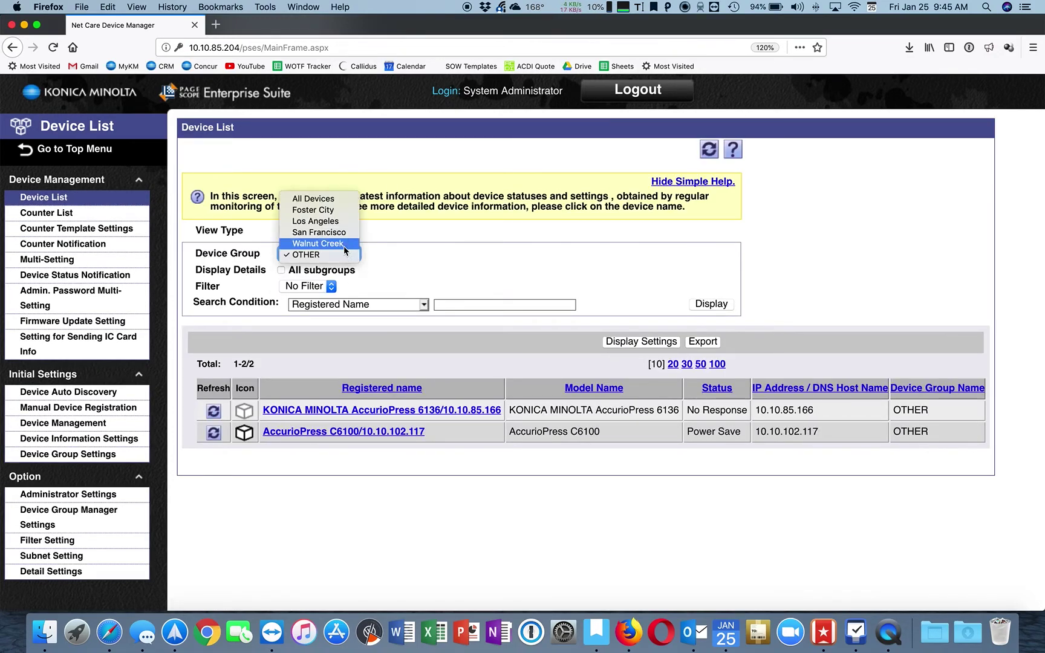
{"action": "left_click", "coordinate": [341, 232]}
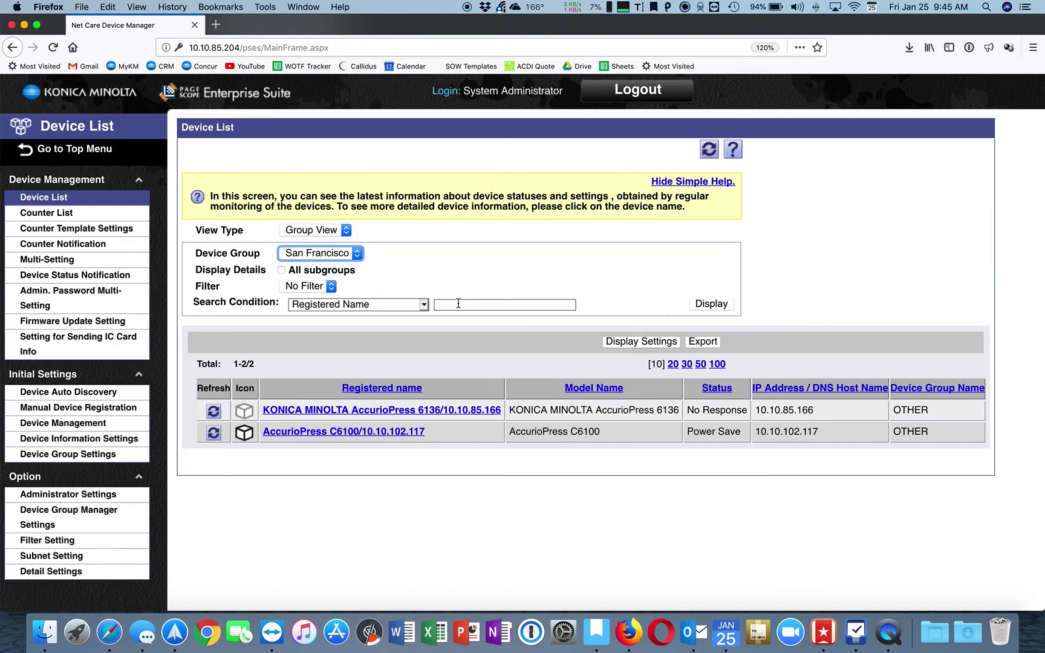
{"action": "left_click", "coordinate": [710, 304]}
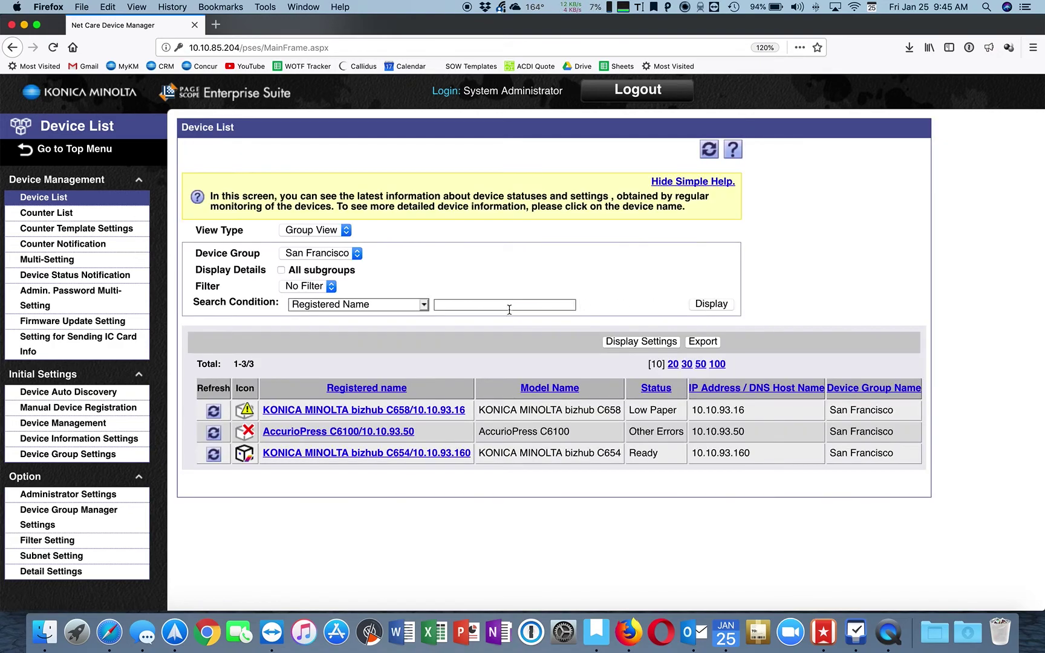